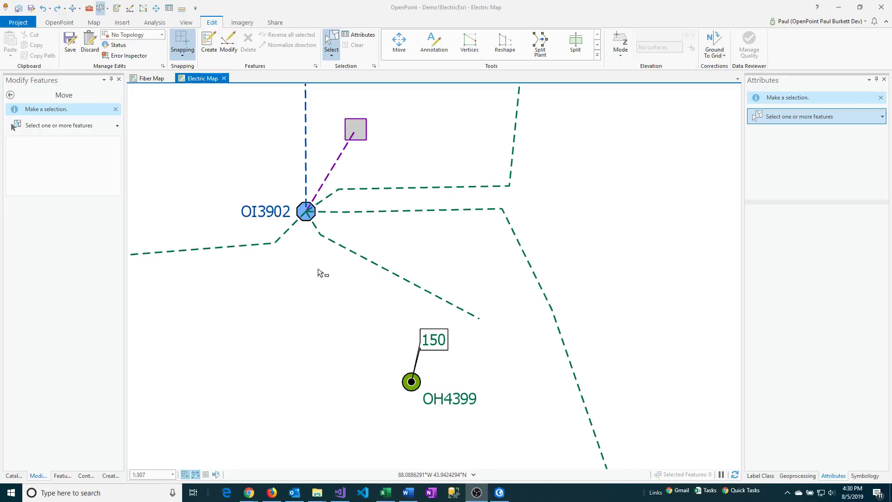
# Box-select the Street light - 5007 wire running from OI3902 to OH4399 on the Electric Map.
pyautogui.moveTo(324, 256); pyautogui.dragTo(361, 253)
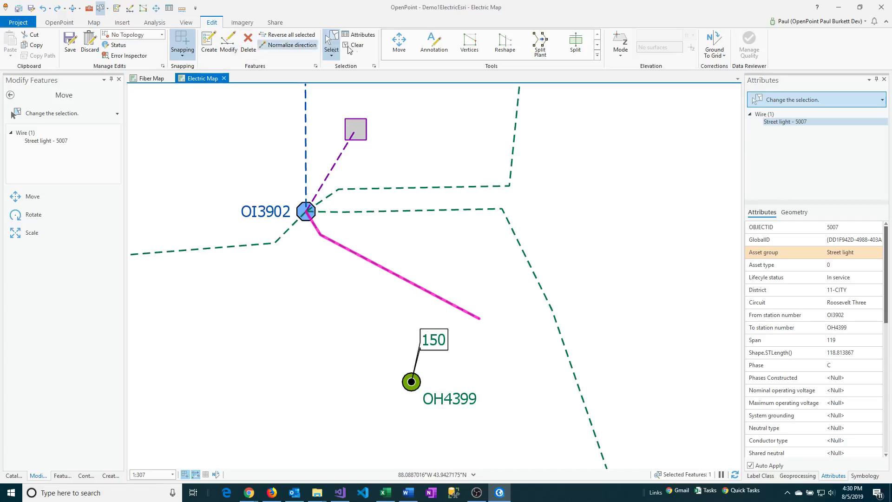
# Open vertex editing on wire 5007 and flash its first, second and third vertices on the map.
pyautogui.click(468, 50)
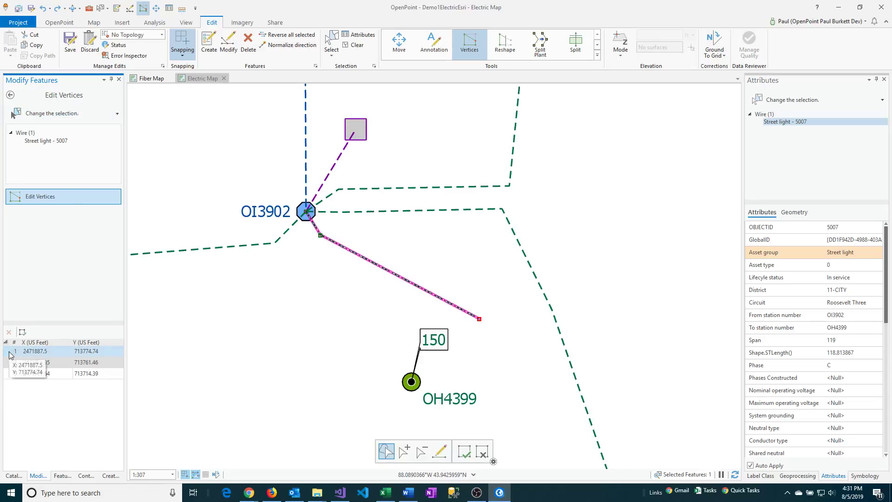
pyautogui.keyDown('shift'); pyautogui.click(6, 377); pyautogui.keyUp('shift')
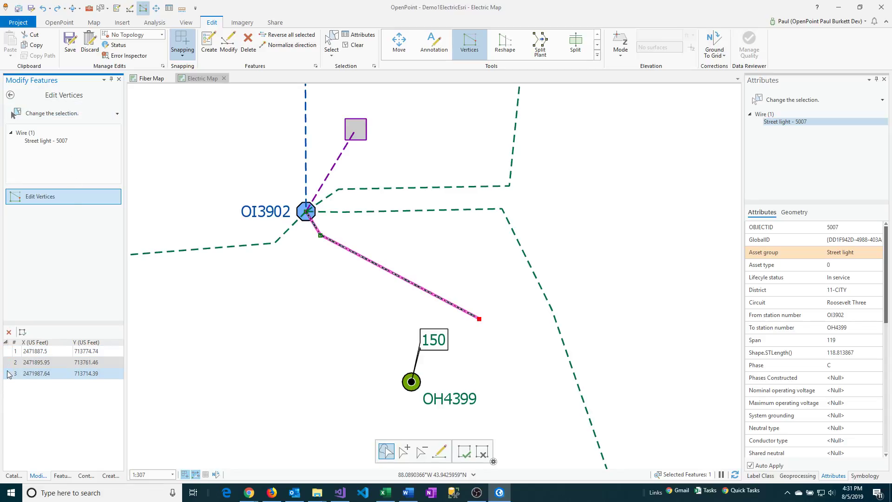
pyautogui.keyDown('shift'); pyautogui.click(9, 352); pyautogui.keyUp('shift')
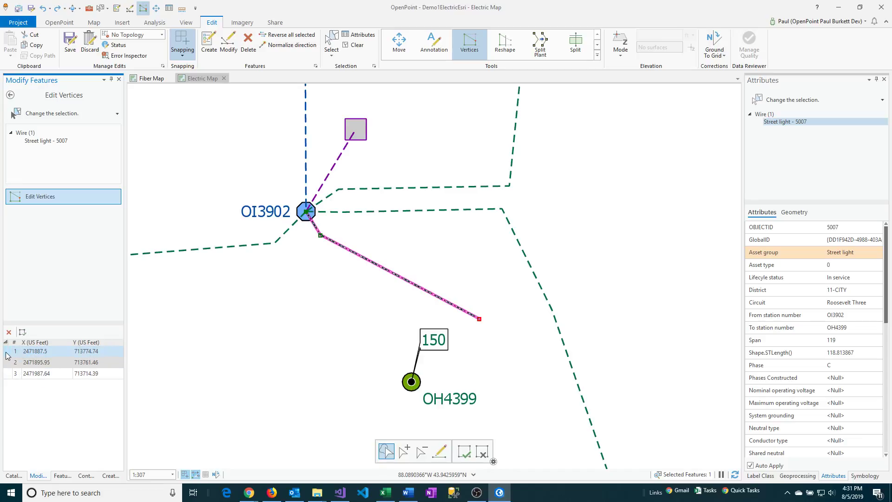
pyautogui.rightClick(7, 355)
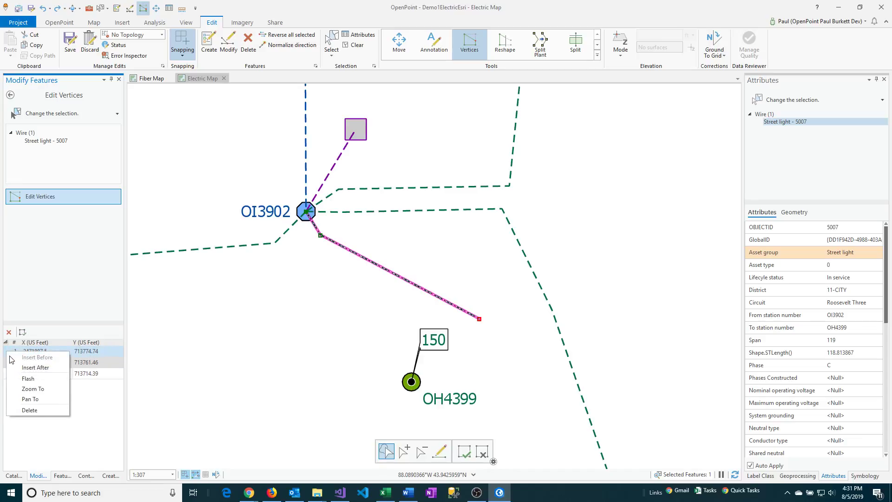
pyautogui.click(34, 379)
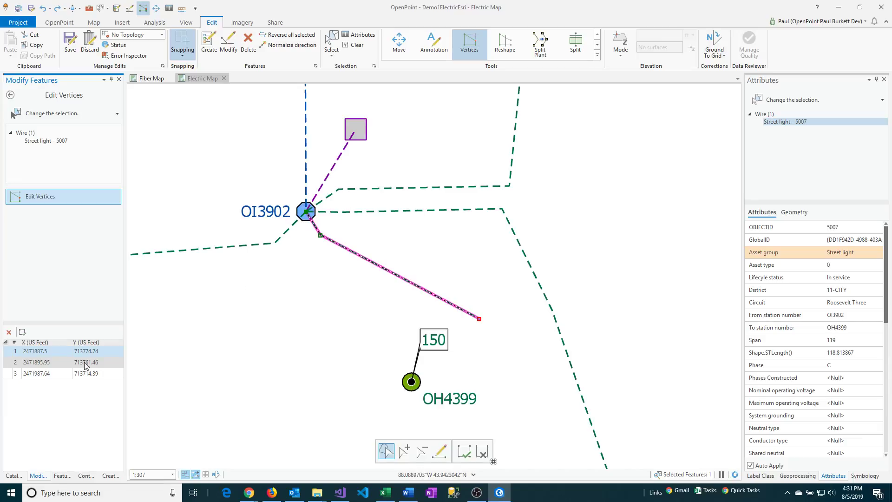
pyautogui.rightClick(9, 365)
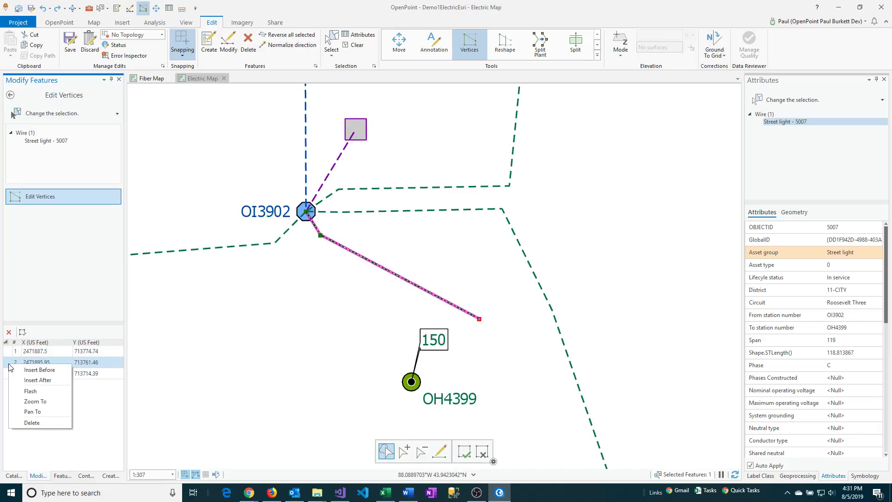
pyautogui.click(38, 392)
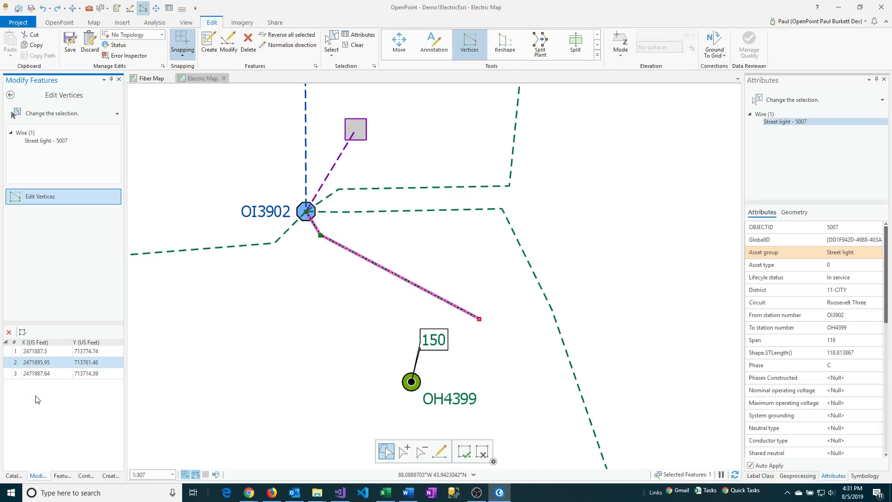
pyautogui.keyDown('shift'); pyautogui.click(9, 374); pyautogui.keyUp('shift')
pyautogui.rightClick(10, 376)
pyautogui.click(32, 401)
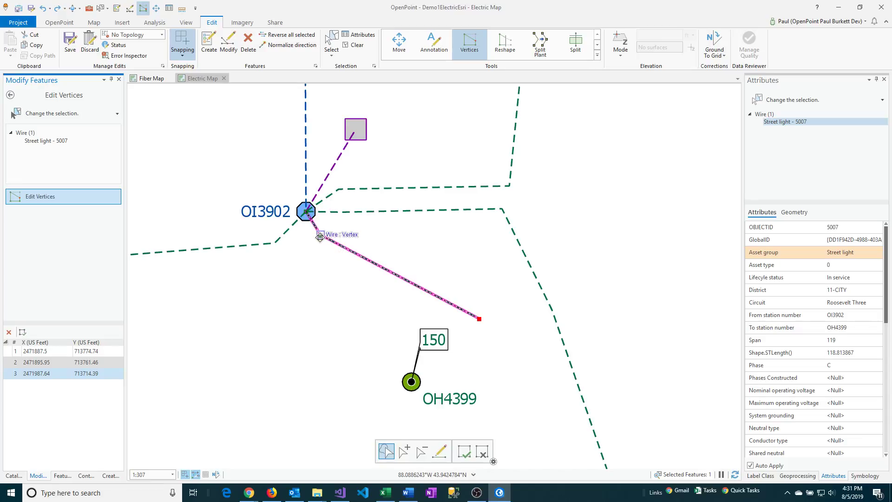
# Drag the middle vertex down-left, then cancel so wire 5007 keeps its original shape.
pyautogui.moveTo(321, 237); pyautogui.dragTo(311, 277)
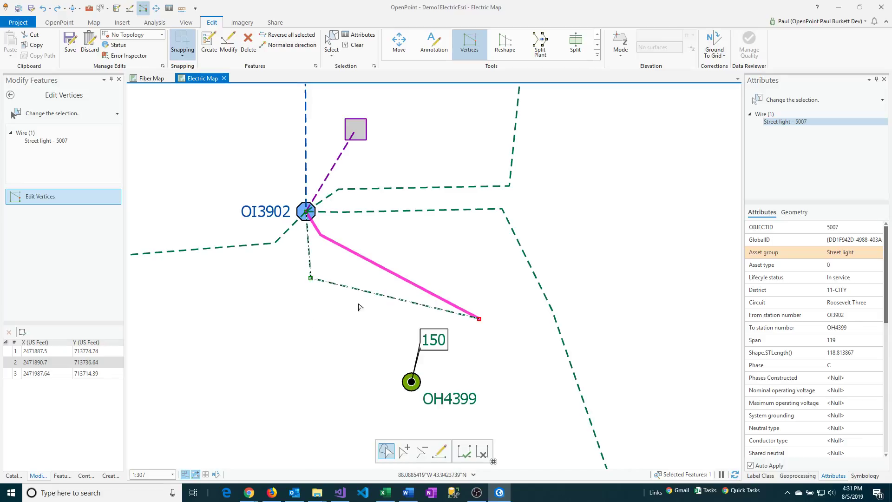
pyautogui.click(483, 456)
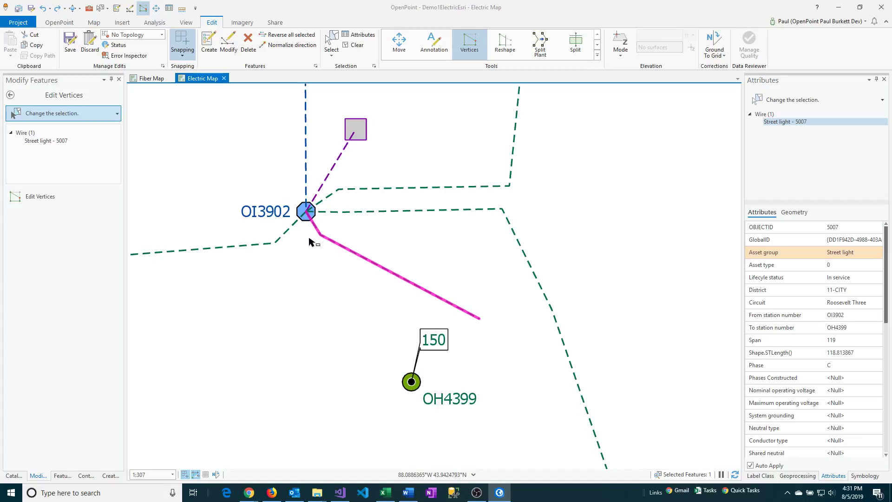
# Trial-move the middle vertex down near the 150 label, cancel it, and restart vertex editing.
pyautogui.click(470, 46)
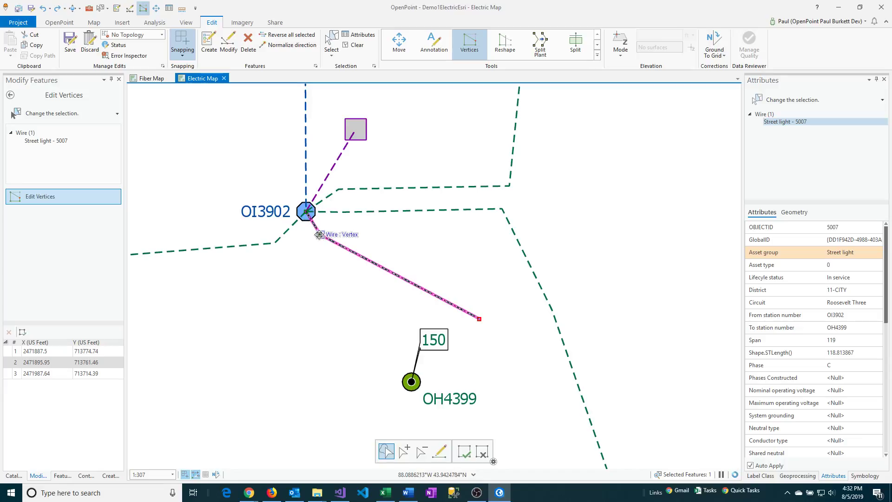
pyautogui.moveTo(320, 235); pyautogui.dragTo(341, 311)
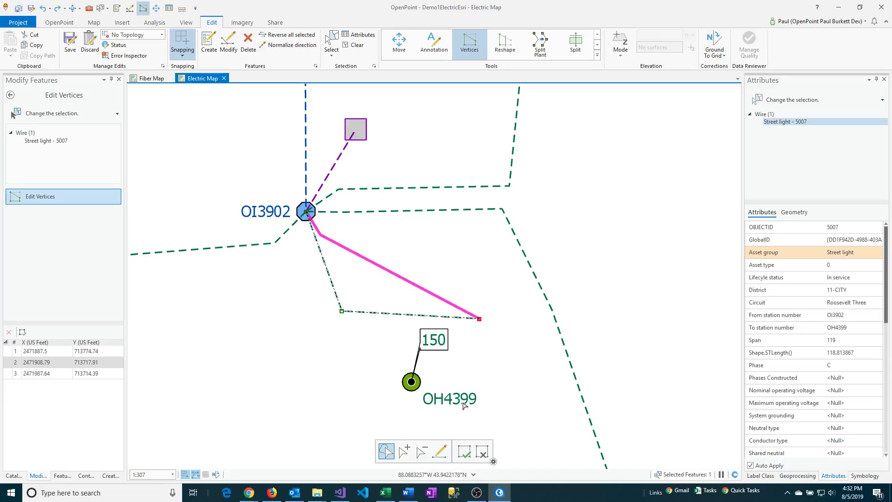
pyautogui.click(482, 451)
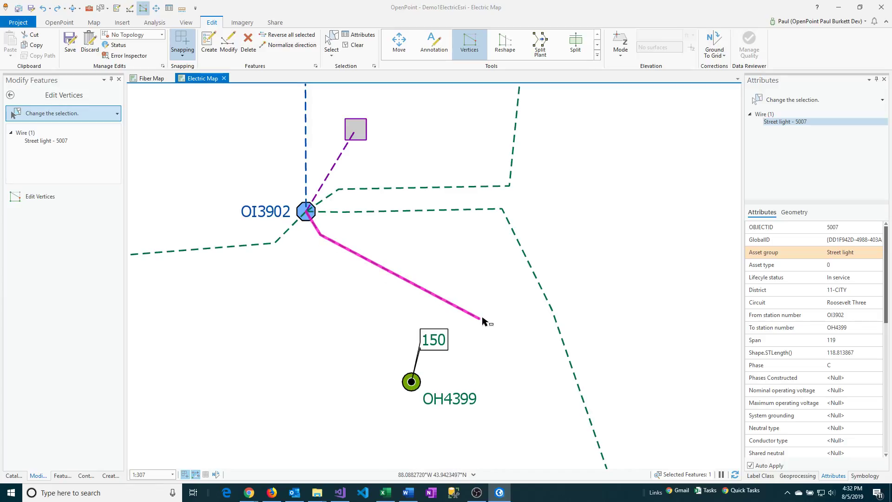
pyautogui.click(469, 43)
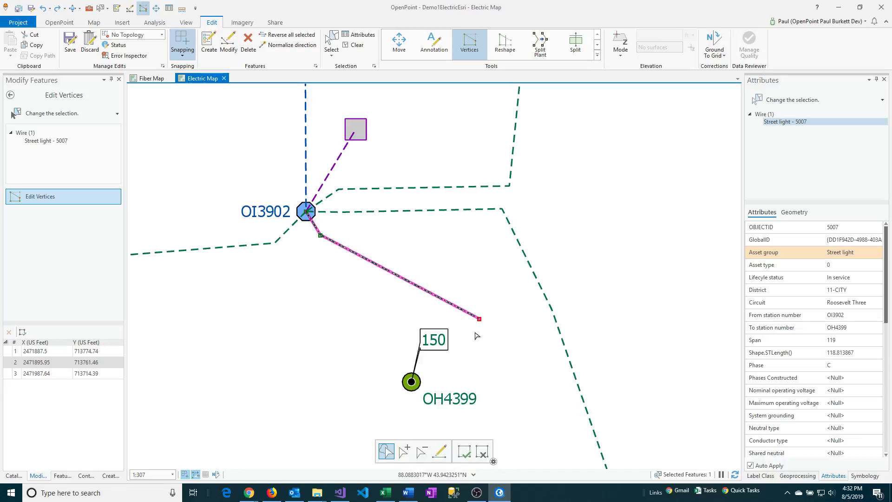
# Stretch the end vertex down-right, then cancel, keeping the wire length at 118.813867.
pyautogui.moveTo(482, 319)
pyautogui.mouseDown()
pyautogui.moveTo(550, 370)
pyautogui.moveTo(583, 369)
pyautogui.moveTo(614, 384)
pyautogui.moveTo(552, 364)
pyautogui.moveTo(564, 326)
pyautogui.moveTo(464, 322)
pyautogui.moveTo(436, 295)
pyautogui.mouseUp()
pyautogui.click(483, 452)
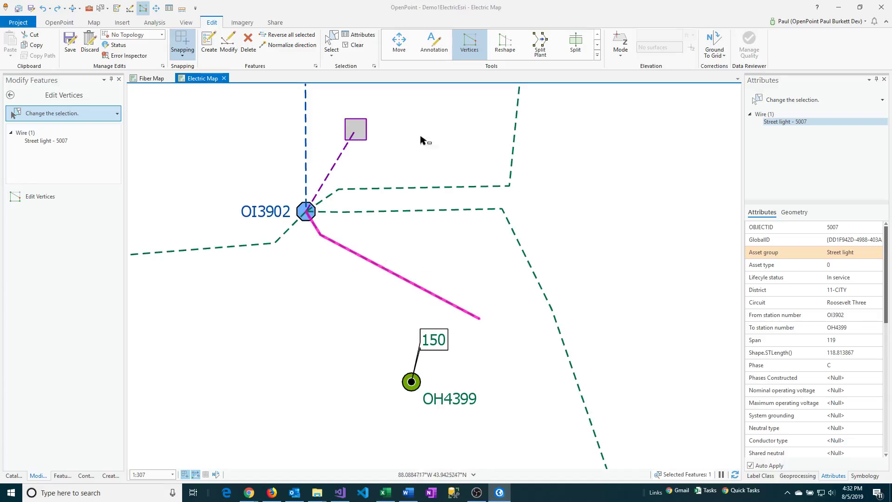
# Add a fourth vertex partway along wire 5007, nudge it along the line, and finish.
pyautogui.click(471, 53)
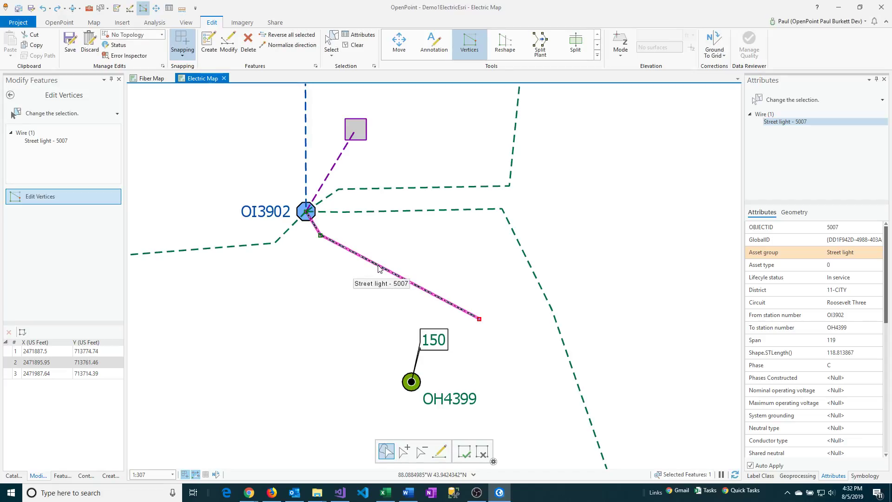
pyautogui.rightClick(382, 268)
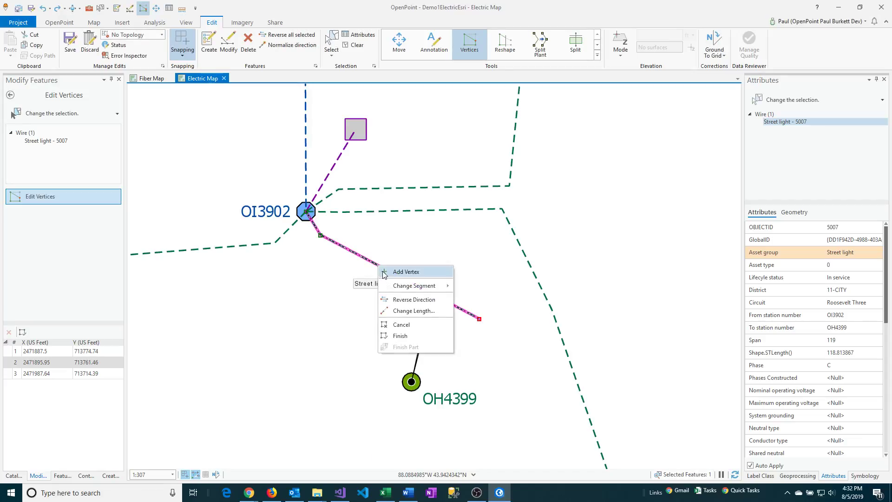
pyautogui.click(413, 274)
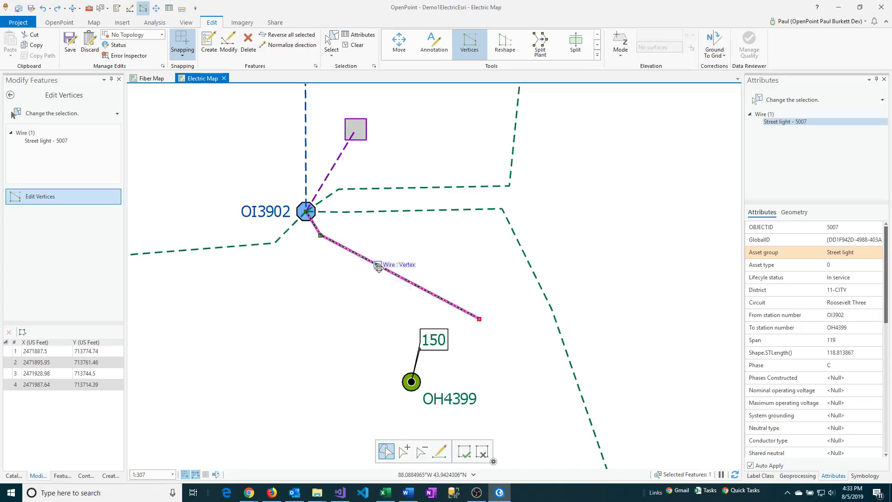
pyautogui.moveTo(379, 265)
pyautogui.mouseDown()
pyautogui.moveTo(359, 313)
pyautogui.moveTo(404, 247)
pyautogui.moveTo(385, 269)
pyautogui.mouseUp()
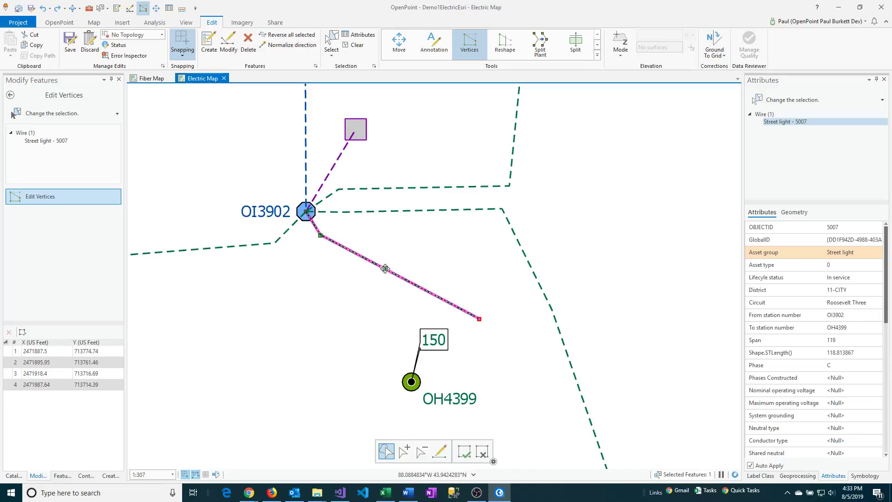
pyautogui.click(465, 453)
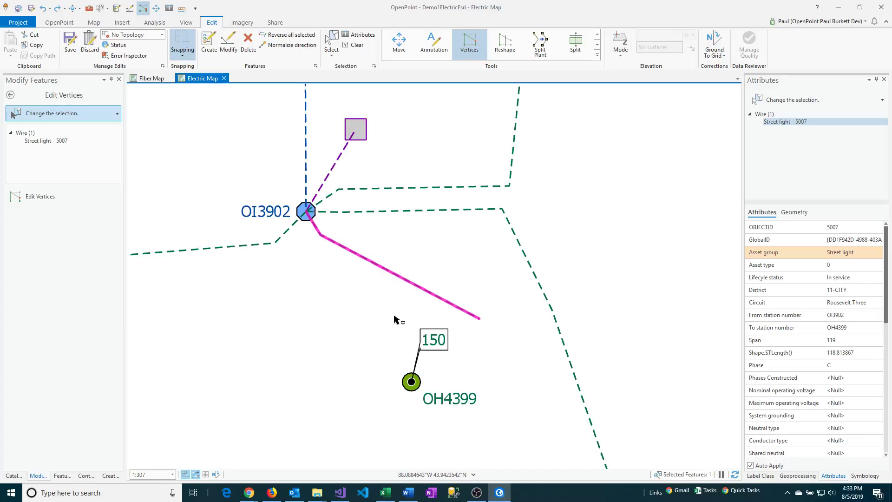
# Delete the bend vertex near OI3902 and commit, shortening wire 5007 to 116.921975.
pyautogui.click(480, 48)
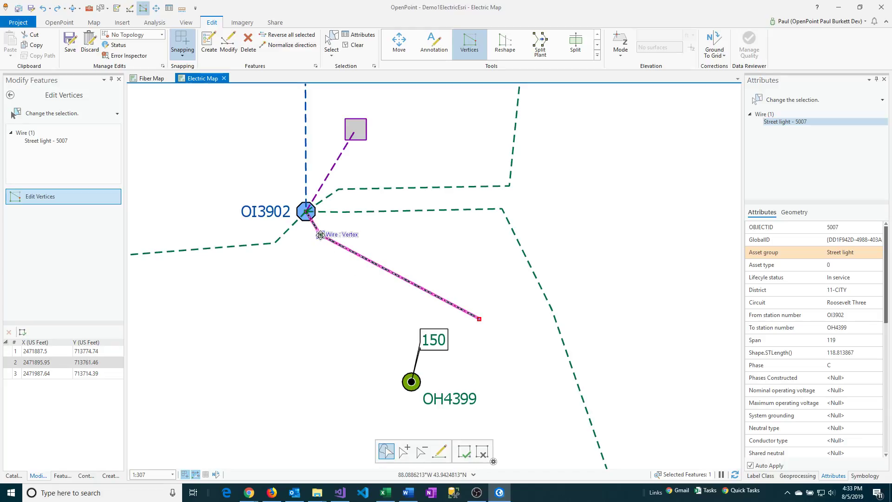
pyautogui.rightClick(321, 235)
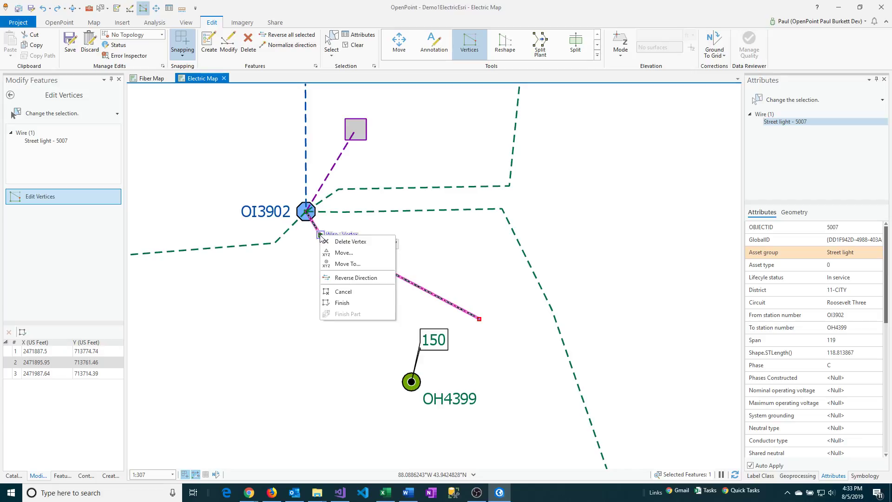
pyautogui.click(350, 242)
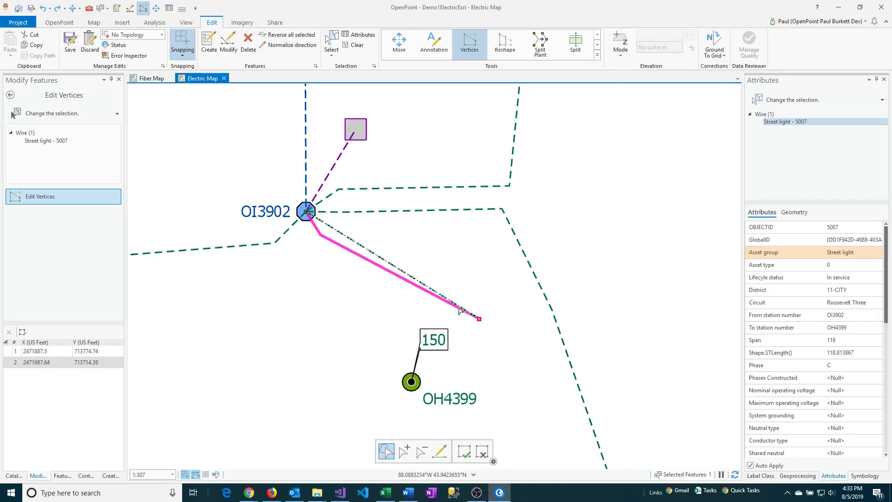
pyautogui.click(463, 452)
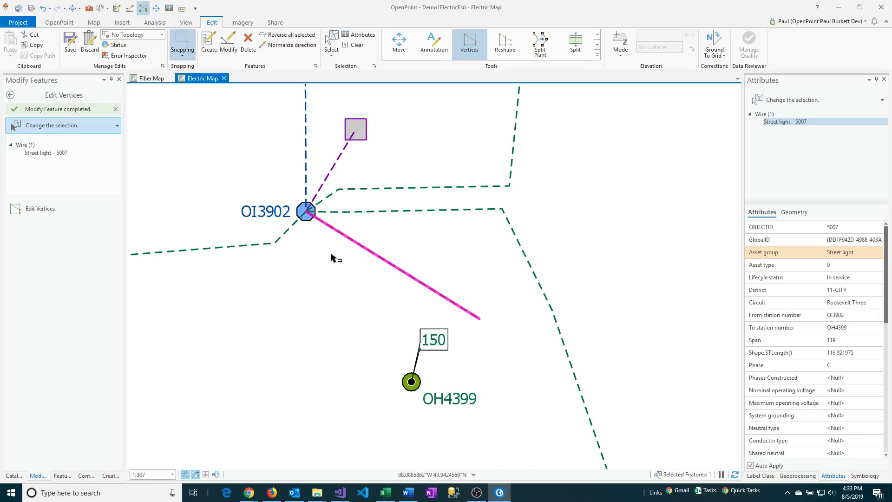
# Undo the vertex deletion to restore the bend, and reopen vertex editing with three vertices.
pyautogui.click(42, 9)
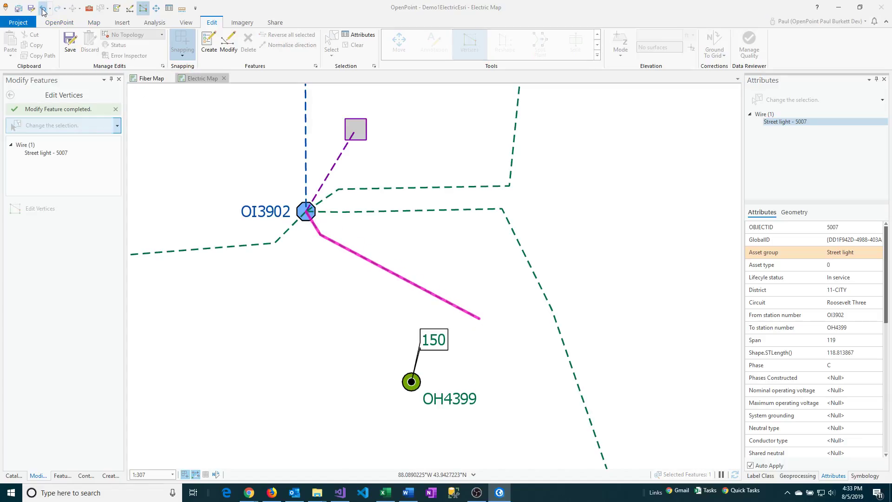
pyautogui.click(344, 258)
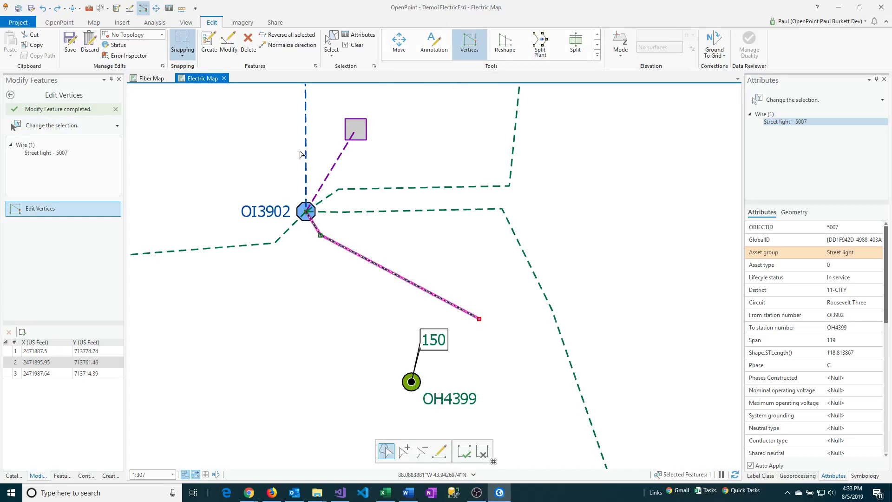
pyautogui.click(12, 366)
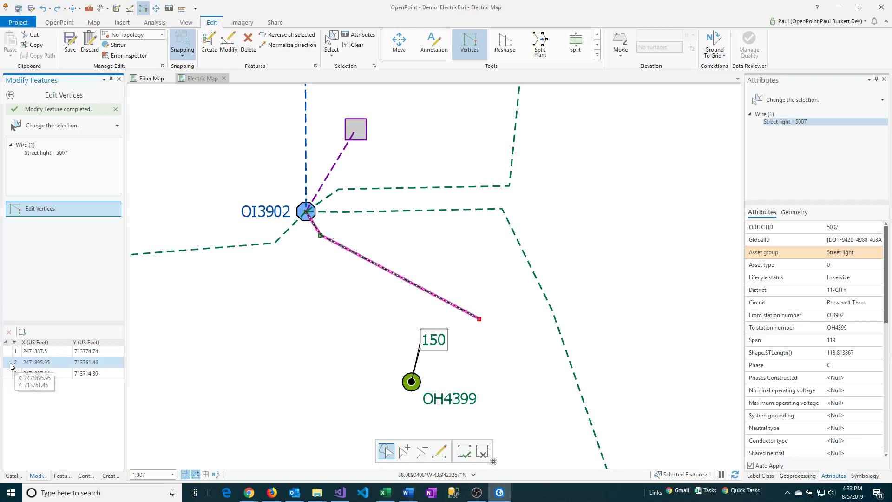
pyautogui.rightClick(12, 366)
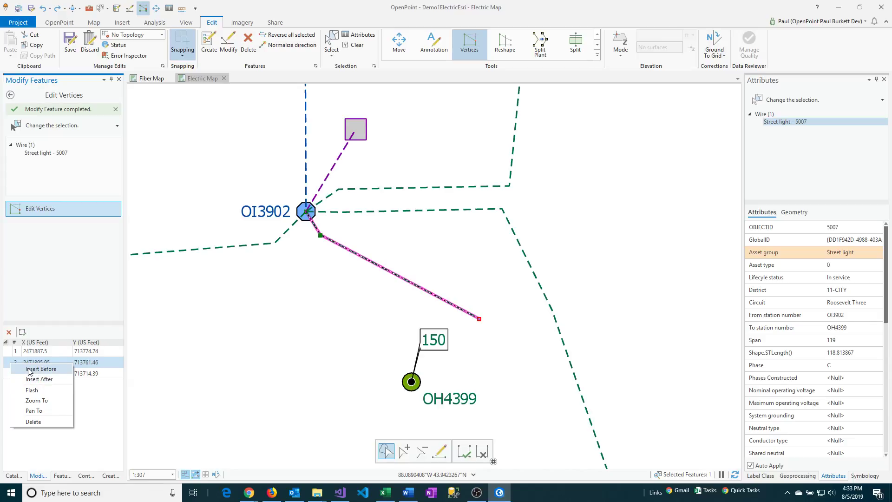
pyautogui.click(12, 362)
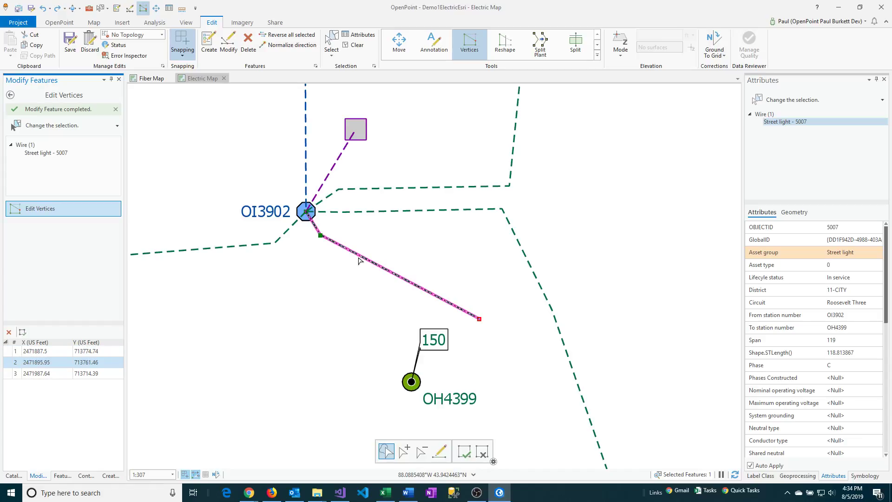
# Bring up the Edit Vertices context menu on the street light wire segment.
pyautogui.rightClick(374, 265)
pyautogui.click(374, 259)
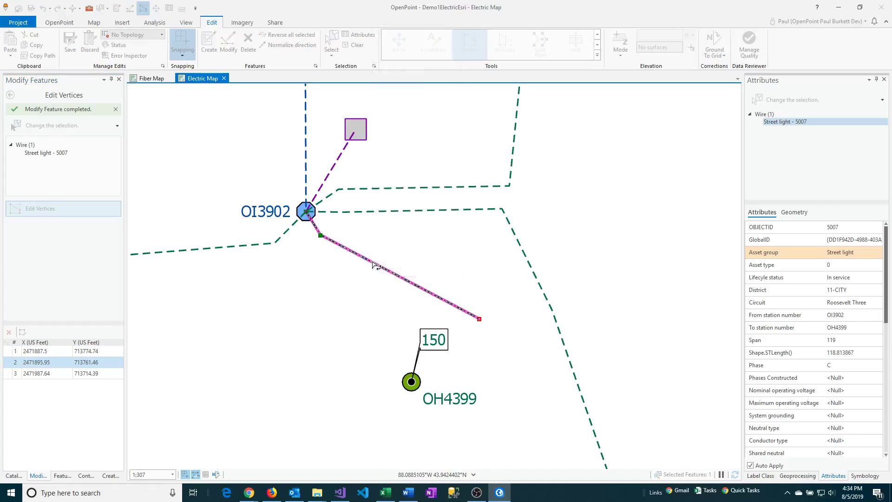
pyautogui.rightClick(374, 264)
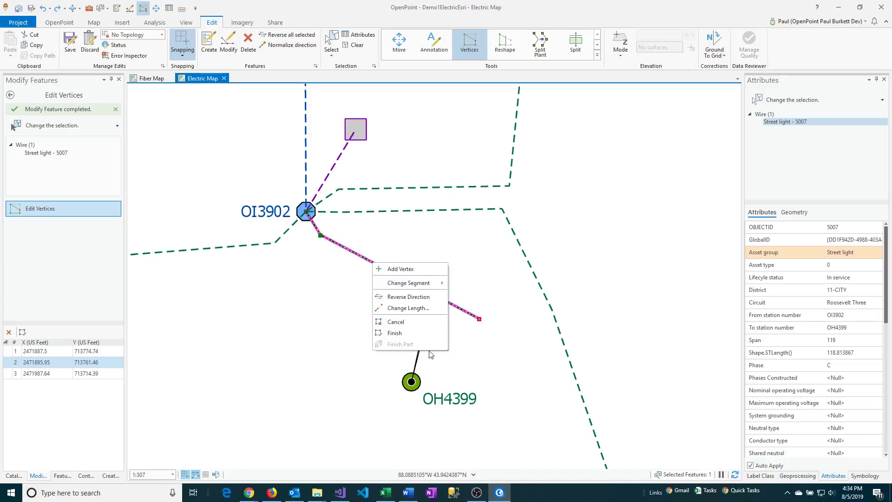
# Open context options for the wire's endpoint, then for the third and first vertex rows.
pyautogui.click(480, 324)
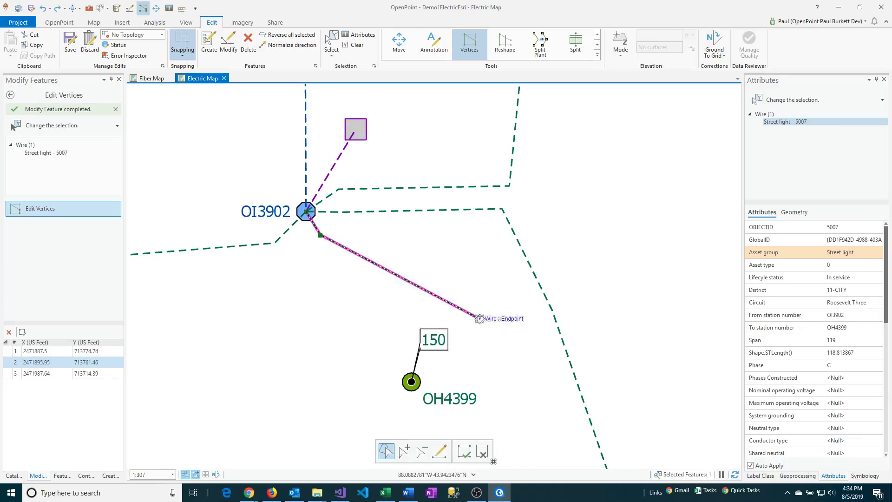
pyautogui.rightClick(479, 320)
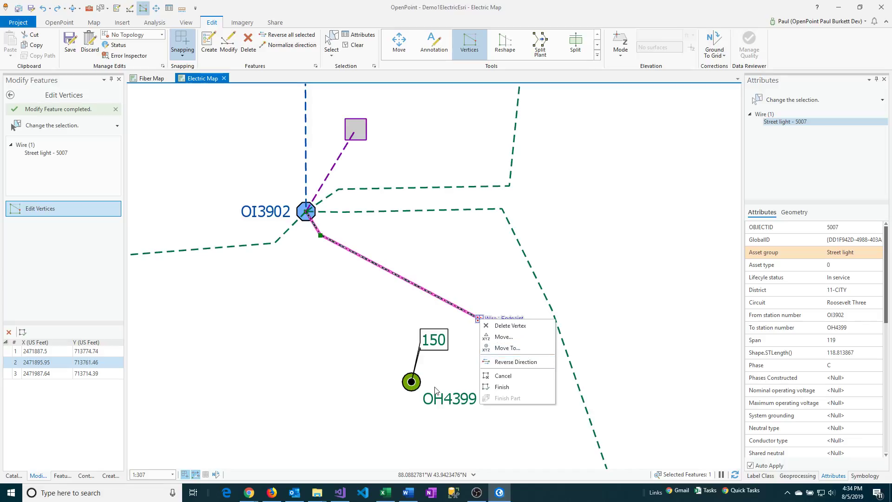
pyautogui.click(11, 376)
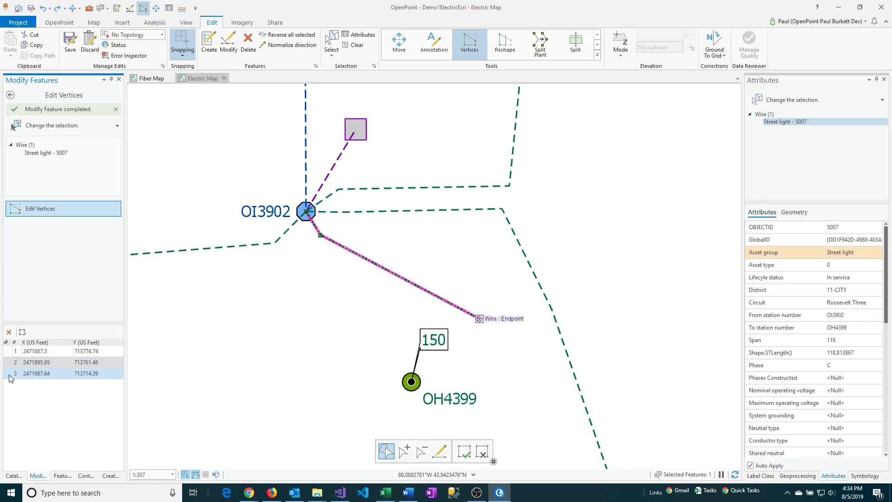
pyautogui.rightClick(9, 375)
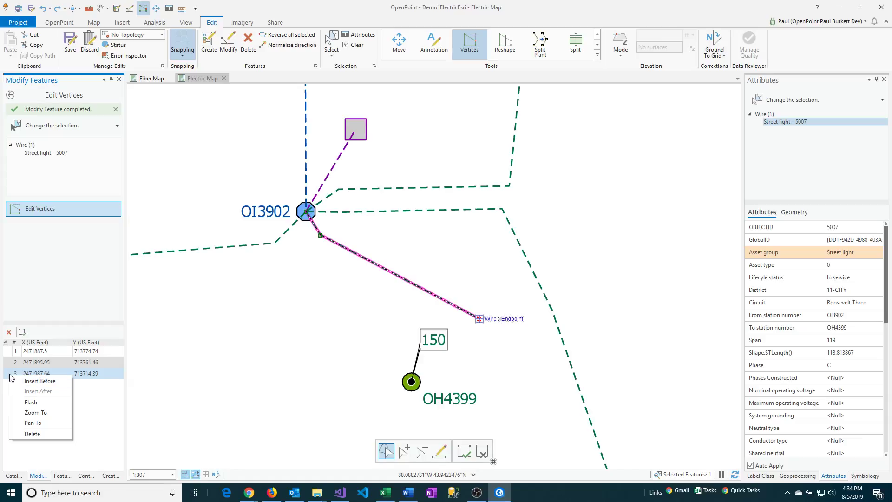
pyautogui.click(12, 353)
pyautogui.rightClick(10, 351)
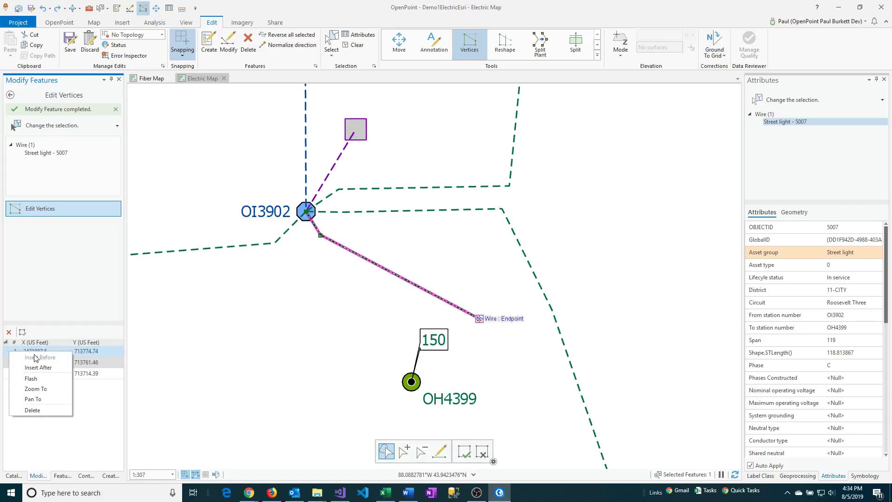
# Drag wire 5007's end vertex southeast and commit, lengthening it to 154.510841.
pyautogui.doubleClick(84, 352)
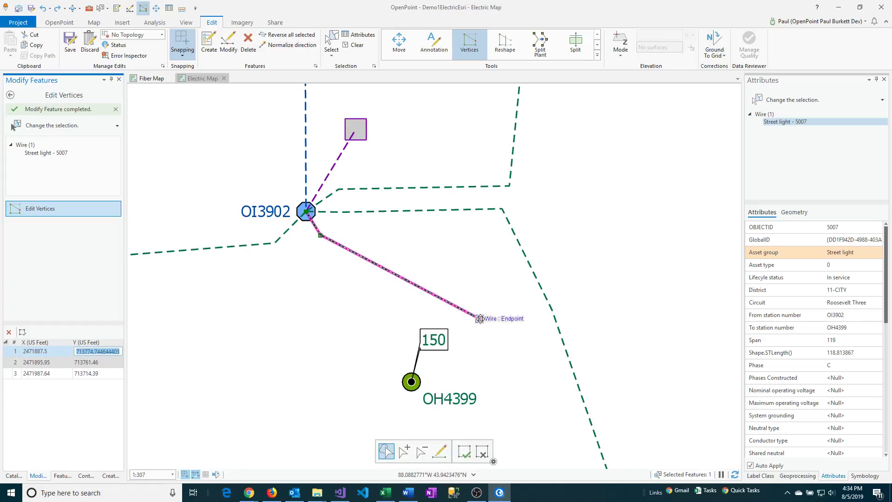
pyautogui.moveTo(480, 320); pyautogui.dragTo(534, 348)
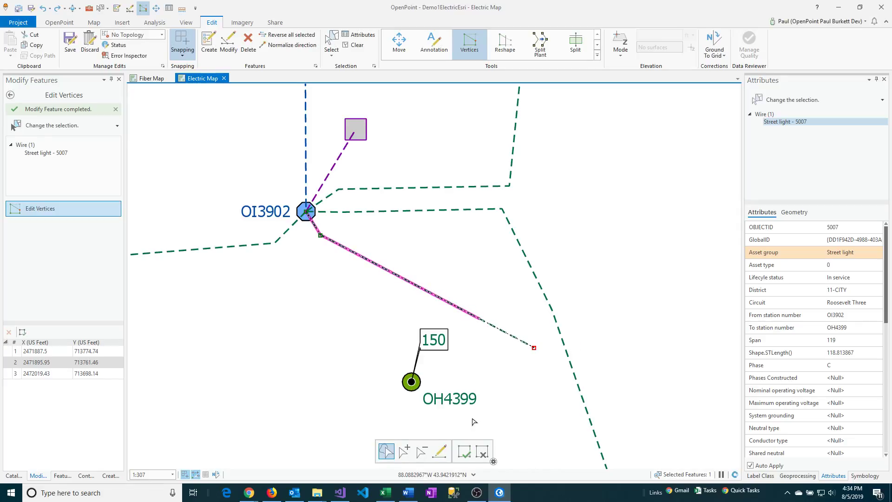
pyautogui.click(465, 452)
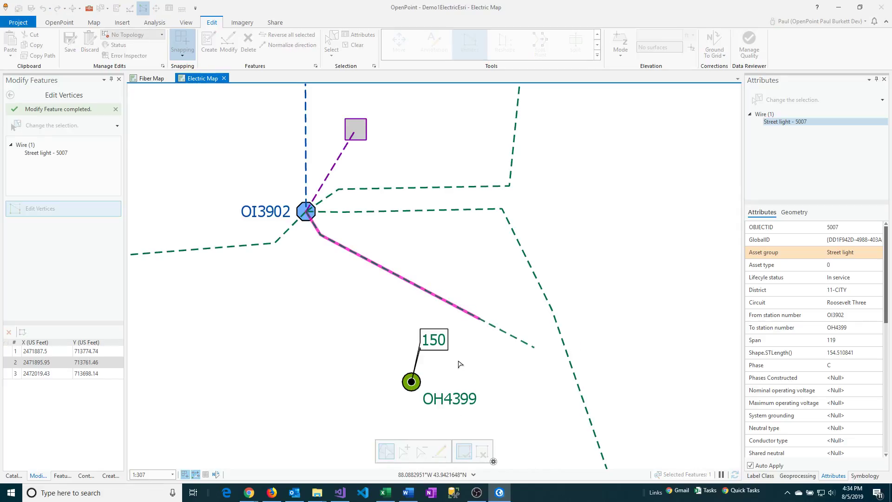
pyautogui.rightClick(478, 320)
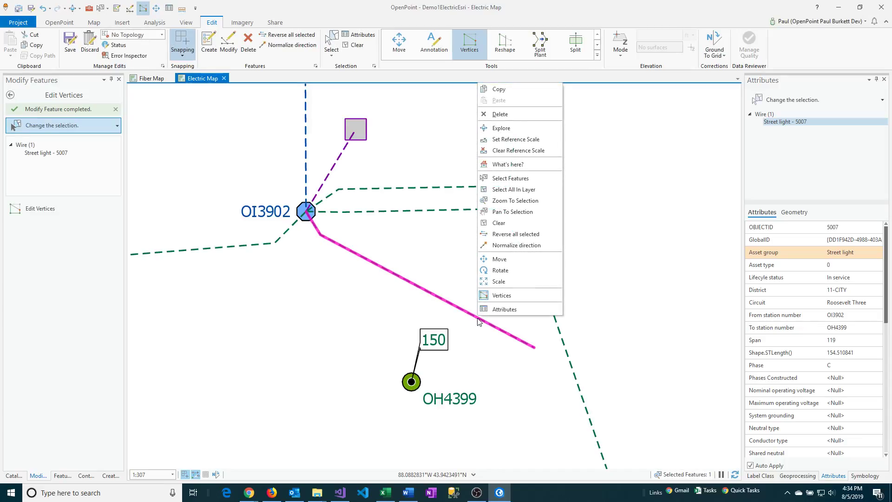
pyautogui.press('Escape')
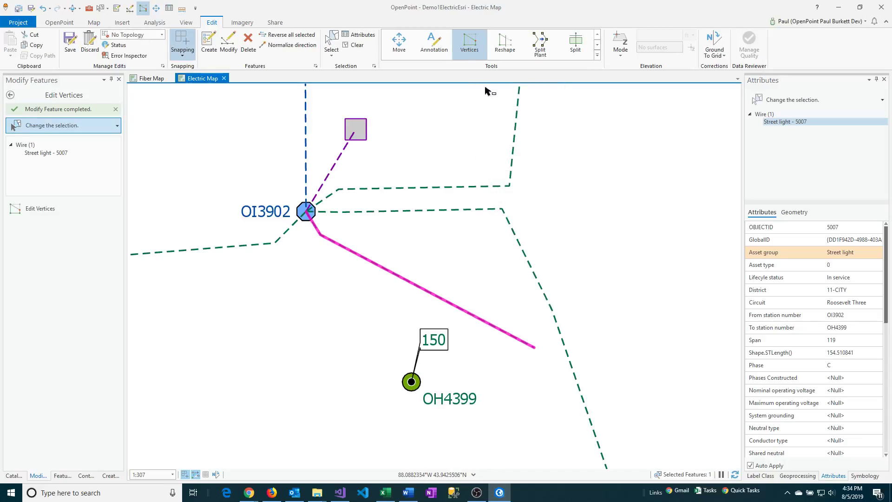
# Add a vertex to wire 5007 and snap its end onto pole OH4399, making it 171.79 long.
pyautogui.click(470, 44)
pyautogui.click(481, 319)
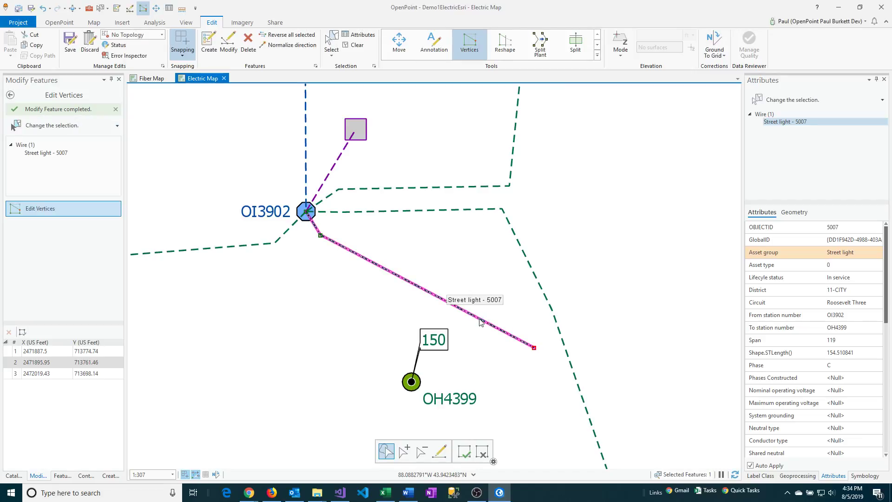
pyautogui.rightClick(480, 320)
pyautogui.click(507, 325)
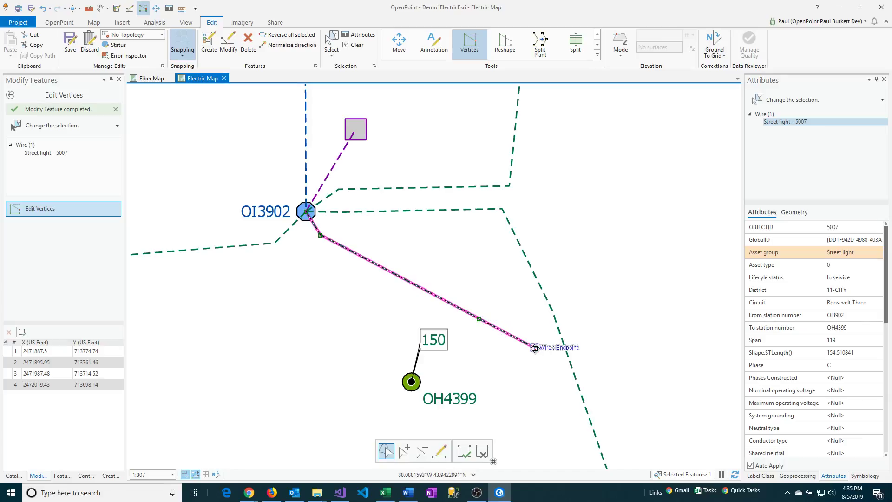
pyautogui.moveTo(535, 347); pyautogui.dragTo(411, 381)
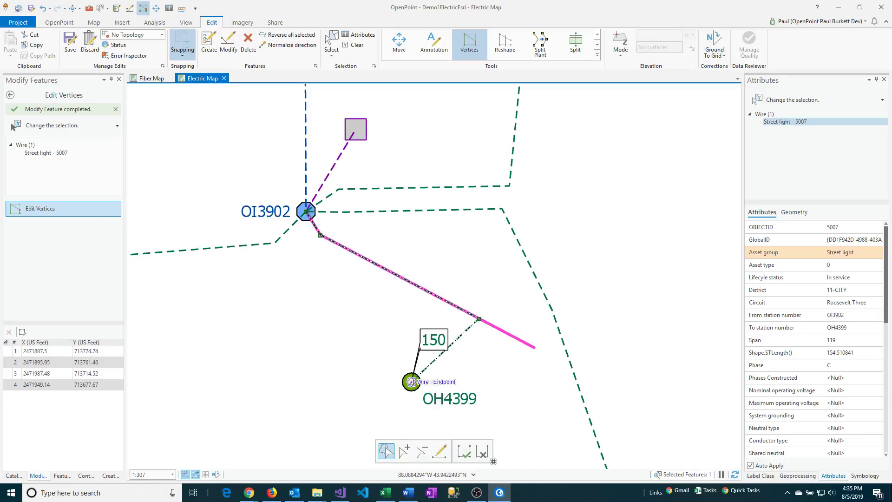
pyautogui.click(466, 455)
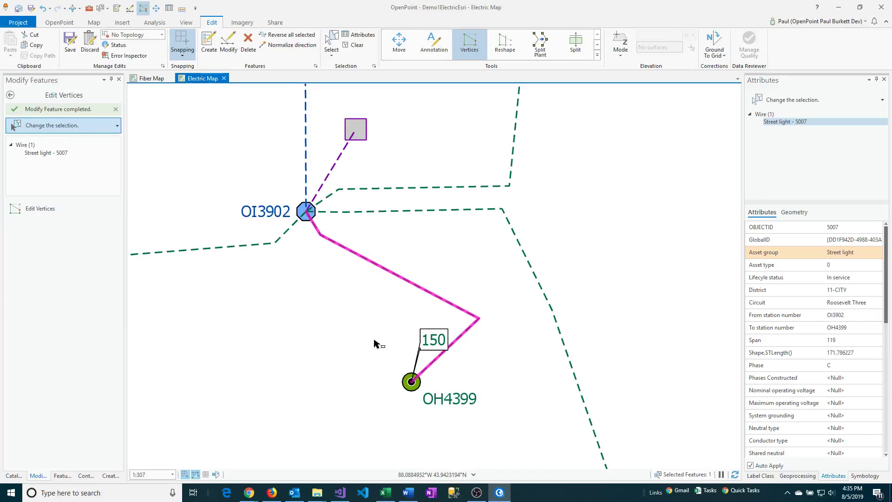
# Undo the OH4399 reroute, restoring 154.51, and hide the plain Wire layer in Contents.
pyautogui.click(43, 9)
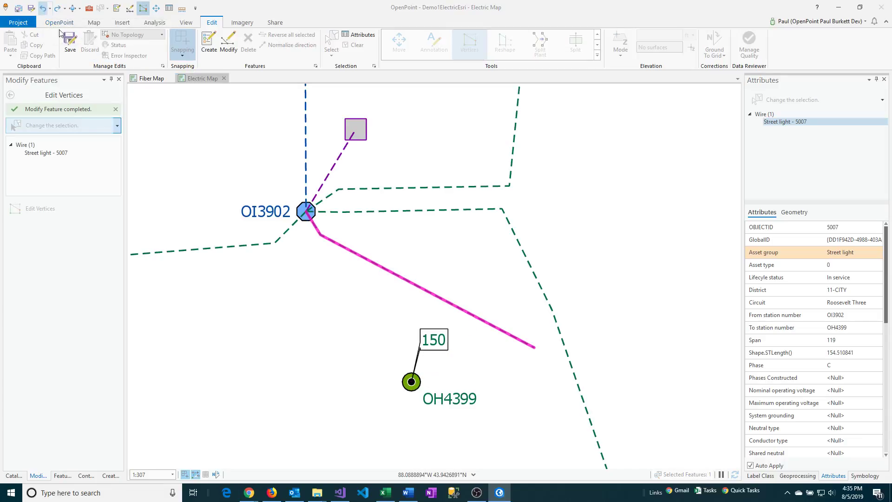
pyautogui.click(88, 475)
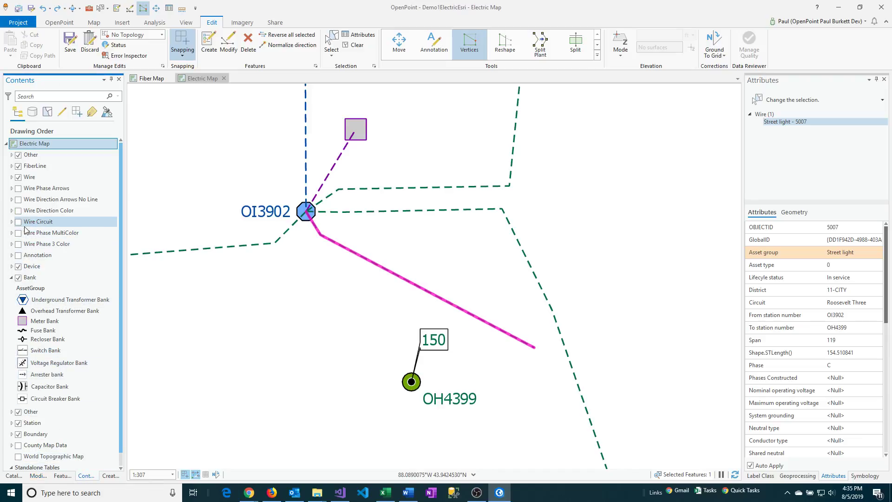
pyautogui.click(18, 177)
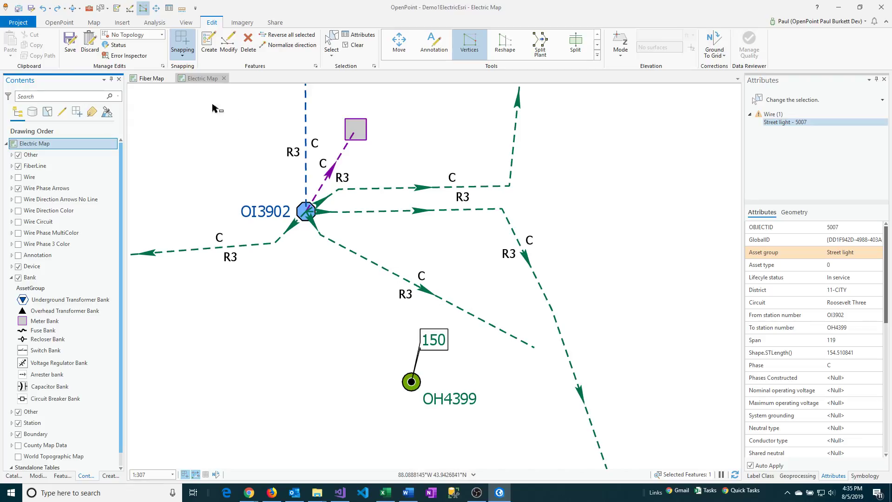
# Select wire 5007 and reverse it so its phase arrow points toward OI3902.
pyautogui.click(100, 8)
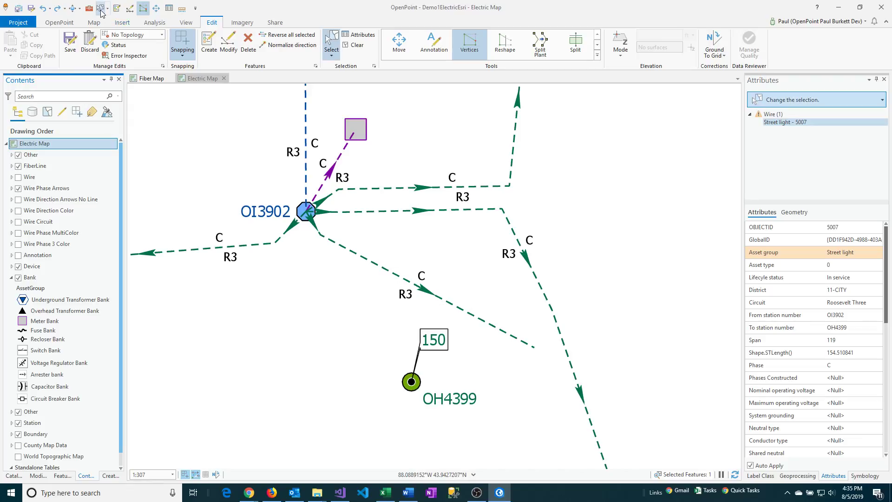
pyautogui.click(382, 271)
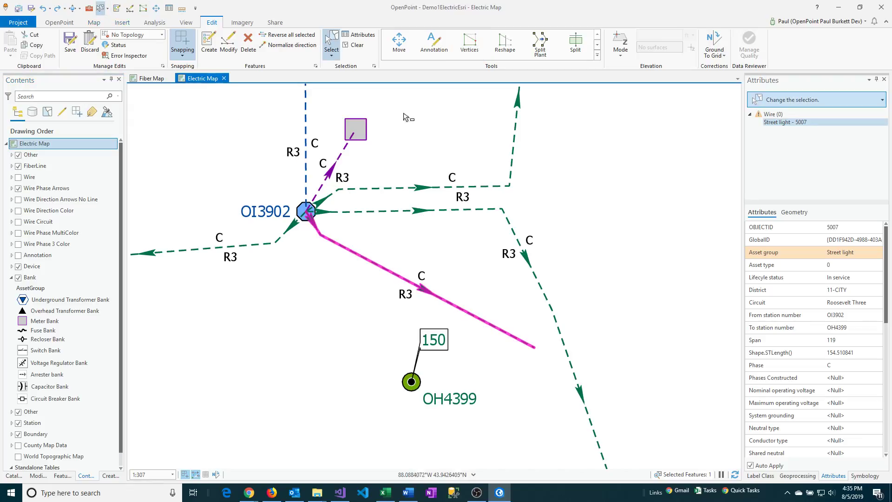
pyautogui.rightClick(422, 289)
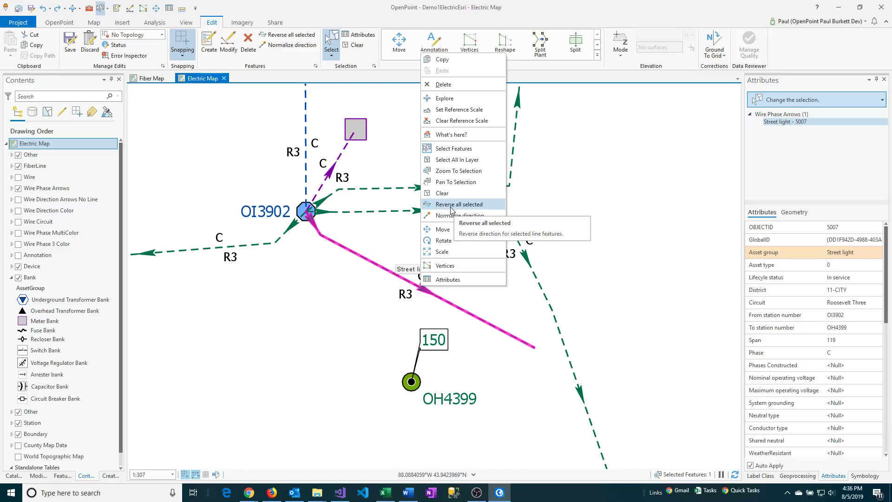
pyautogui.click(451, 208)
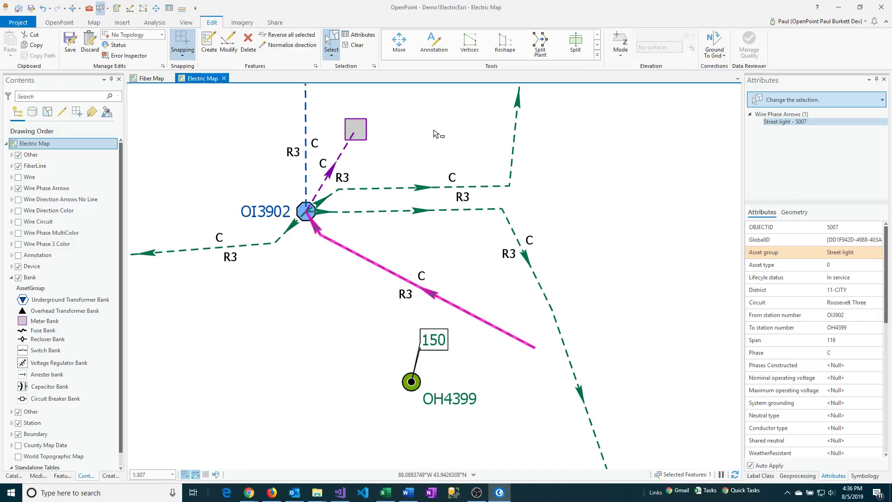
# Flip wire 5007 back with Reverse Direction in vertex editing, arrow pointing away from OI3902.
pyautogui.click(471, 45)
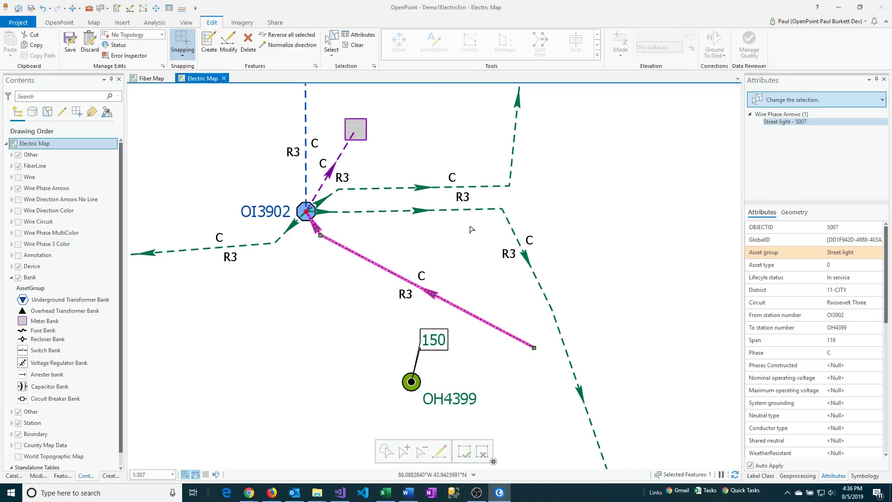
pyautogui.rightClick(433, 297)
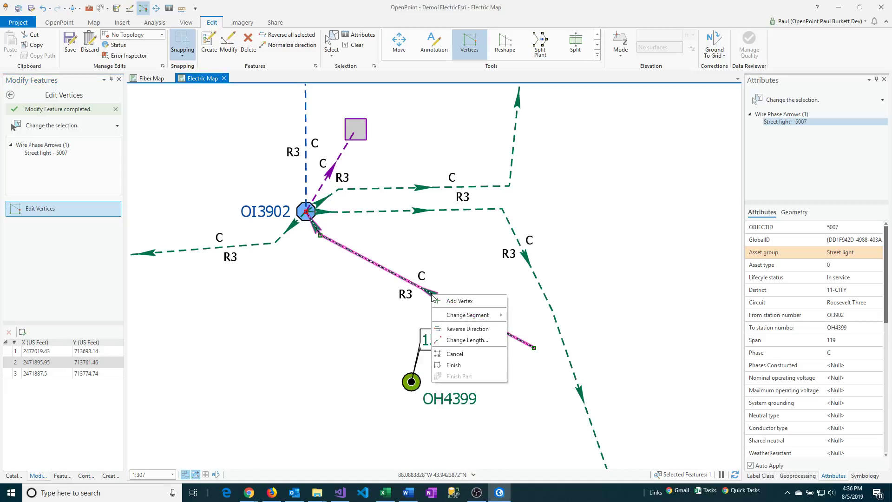
pyautogui.click(459, 329)
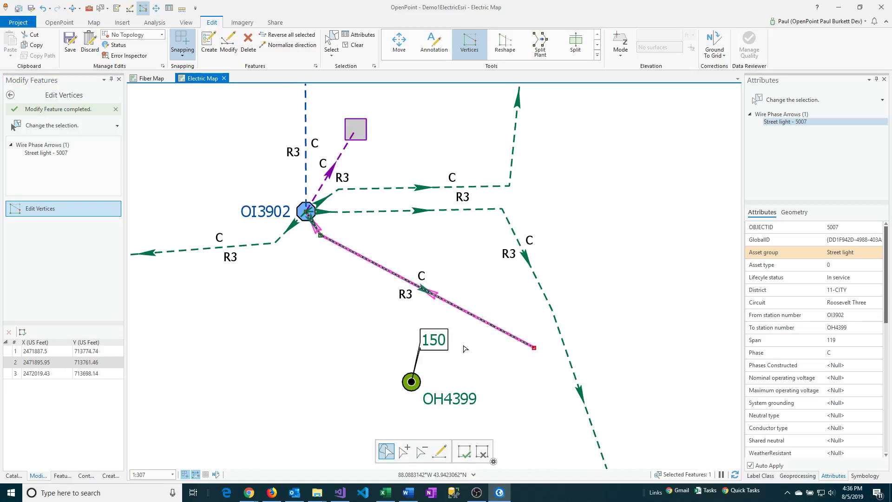
pyautogui.click(465, 453)
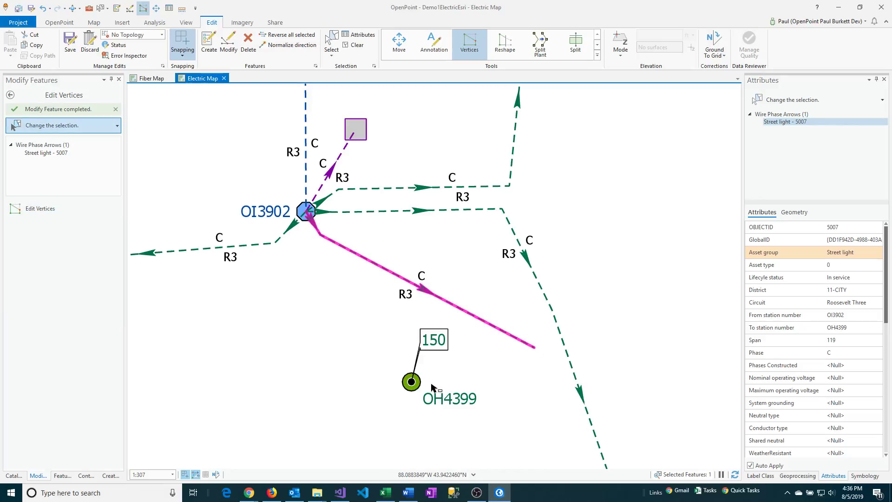